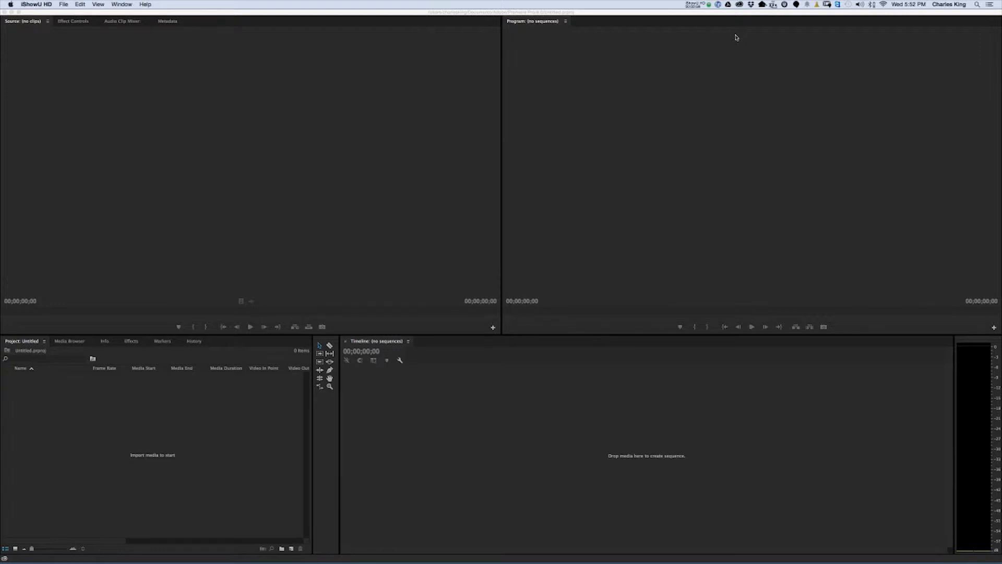
# Switch to Finder and open the hidden user Library folder from the Go menu.
pyautogui.press('super+Tab')
pyautogui.press('super+Tab')
pyautogui.press('super+Tab')
pyautogui.press('super+Tab')
pyautogui.press('super+Tab')
pyautogui.press('super+Tab')
pyautogui.press('super+Tab')
pyautogui.press('super+Tab')
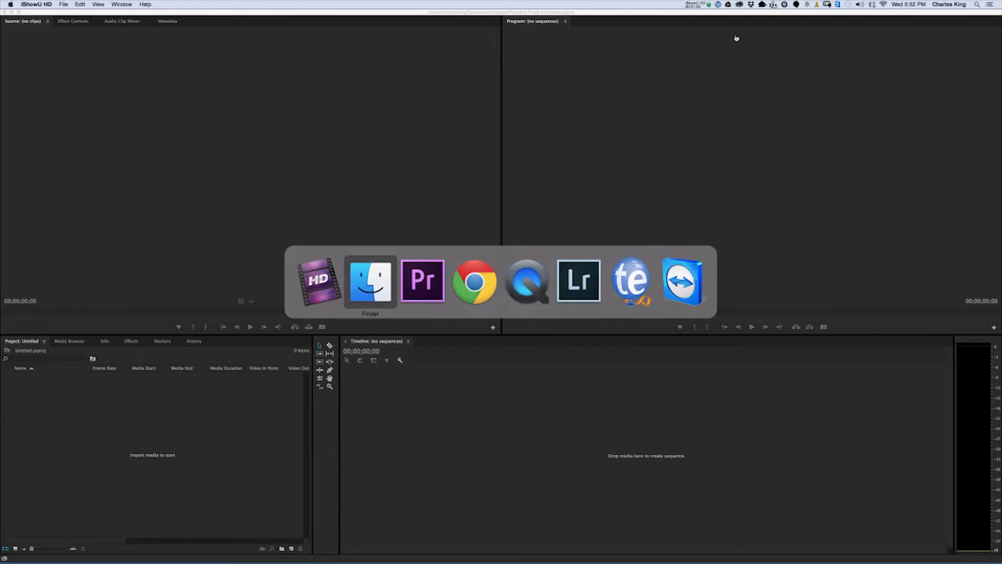
pyautogui.press('super+Tab')
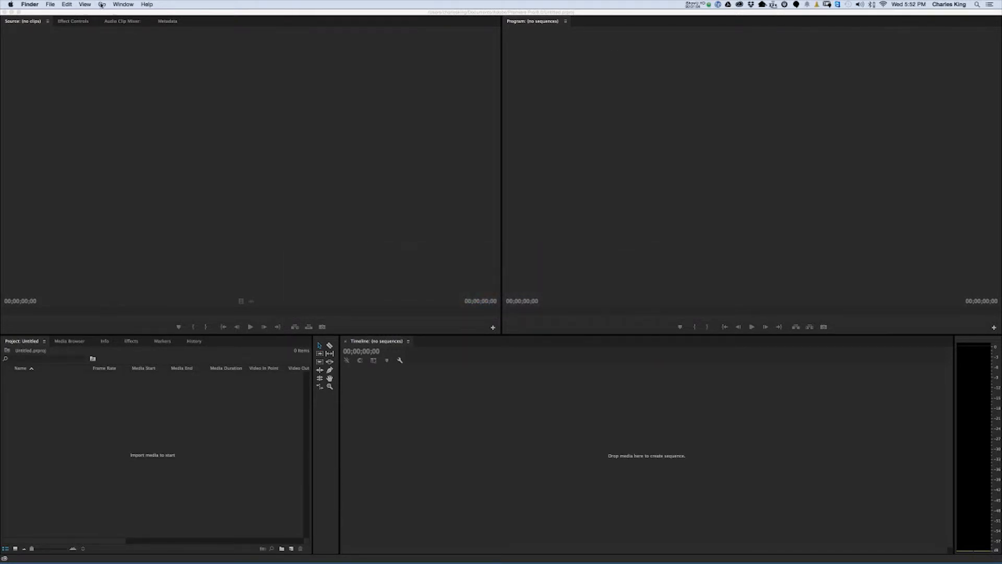
pyautogui.click(101, 5)
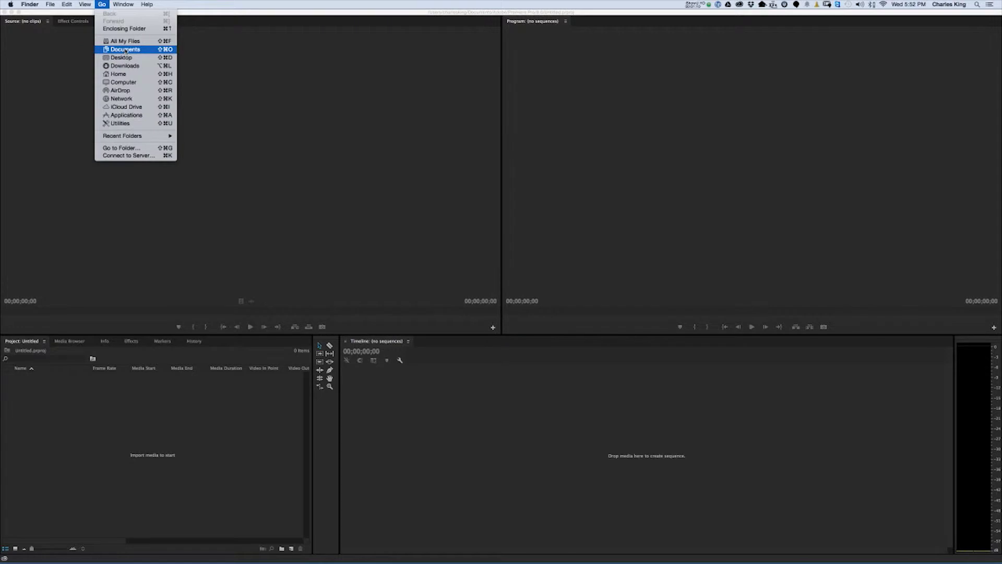
pyautogui.press('alt')
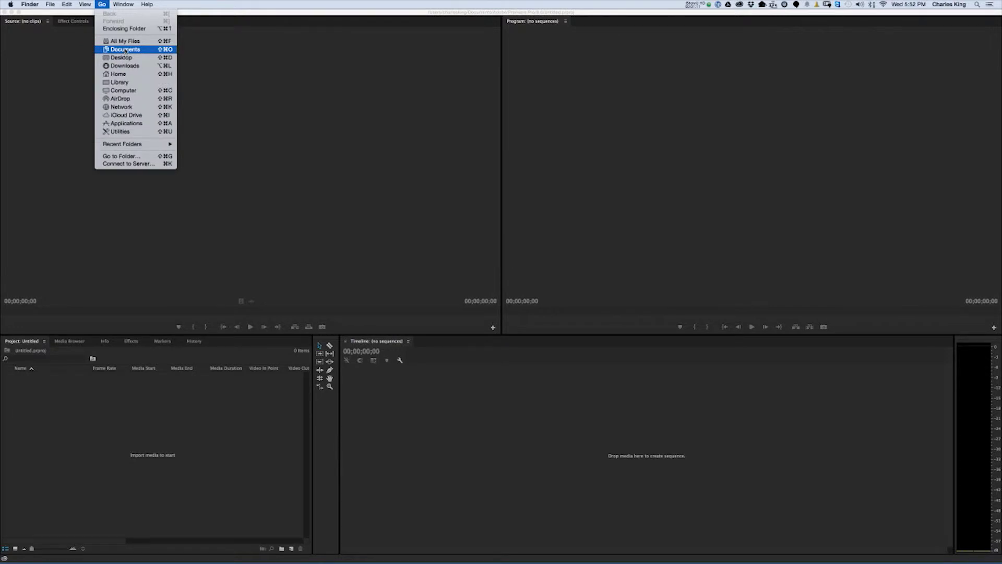
pyautogui.click(121, 83)
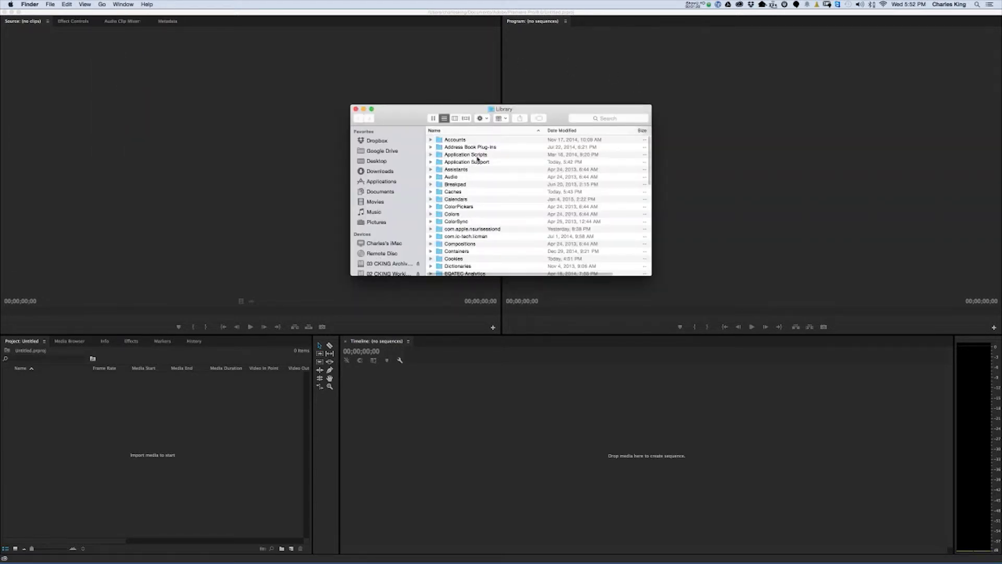
# Navigate into Application Support > Adobe > Common.
pyautogui.doubleClick(464, 163)
pyautogui.click(448, 149)
pyautogui.press('super+Down')
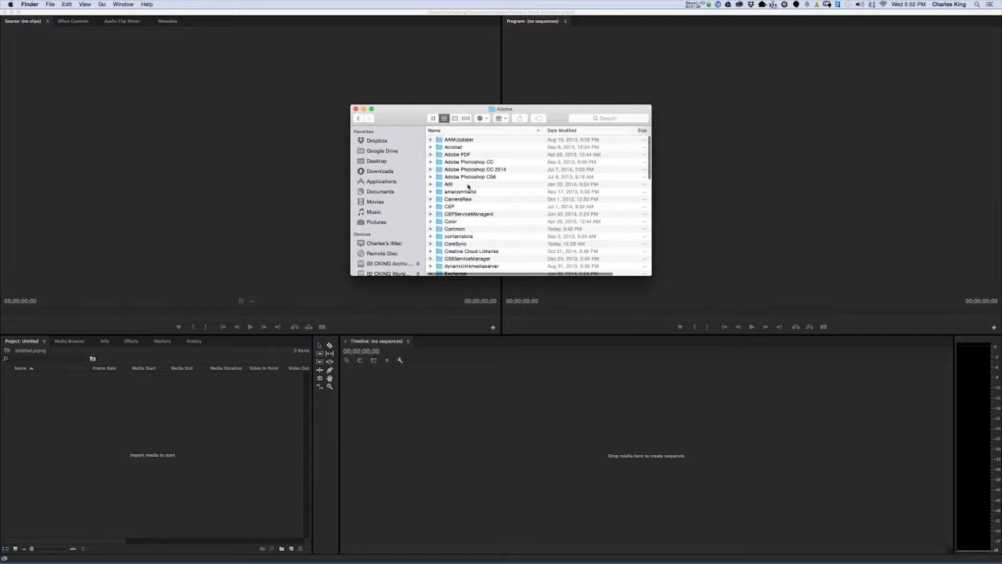
pyautogui.click(455, 230)
pyautogui.press('super+Down')
# Collapse the Media Cache Files folder and select it.
pyautogui.scroll(-3, 445, 152)
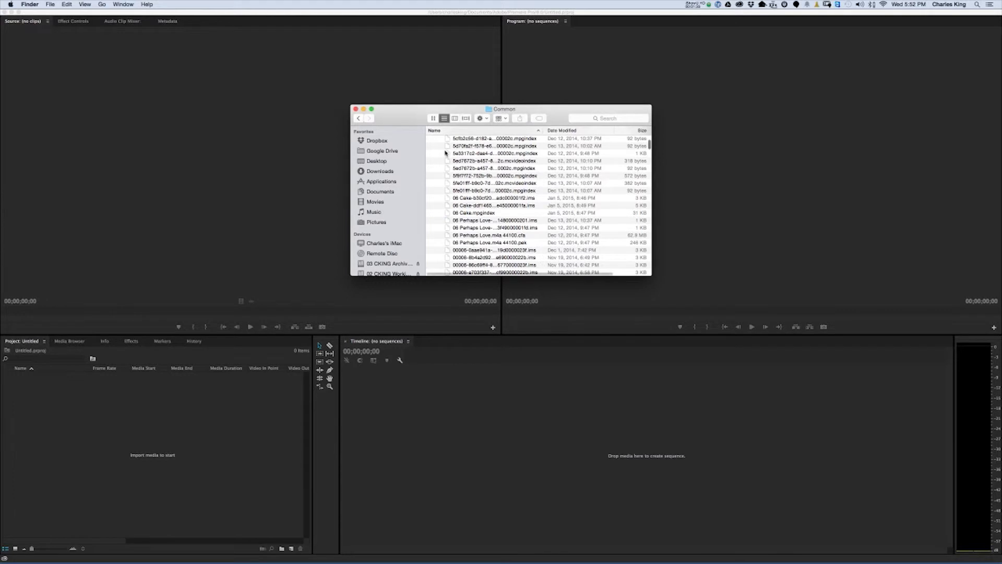
pyautogui.scroll(5, 446, 153)
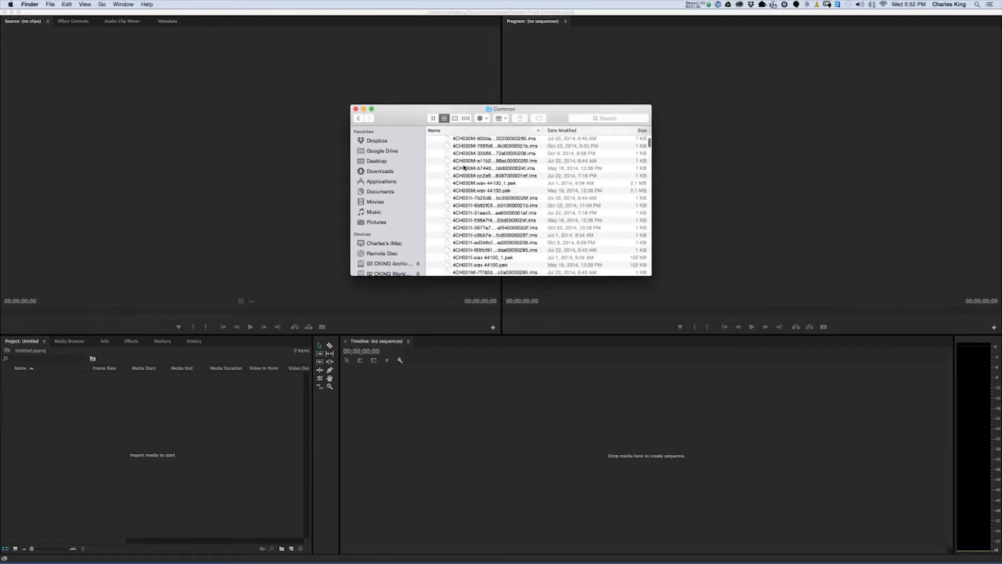
pyautogui.scroll(10, 464, 167)
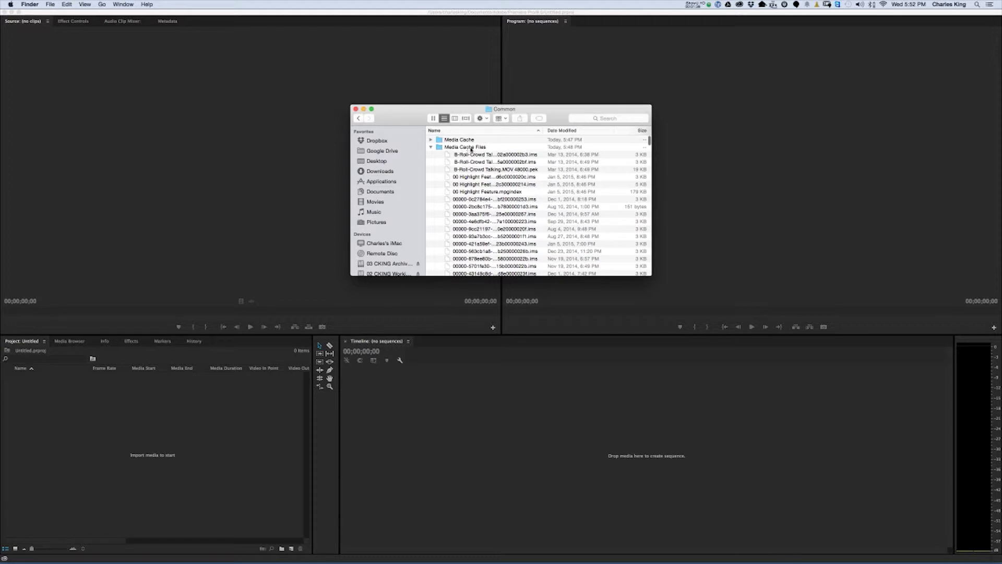
pyautogui.click(431, 148)
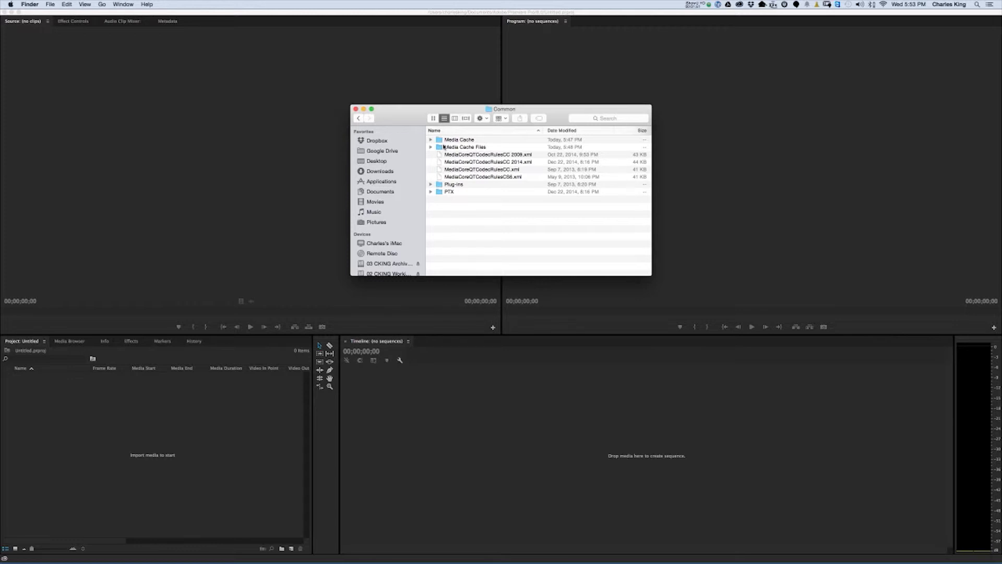
pyautogui.click(465, 148)
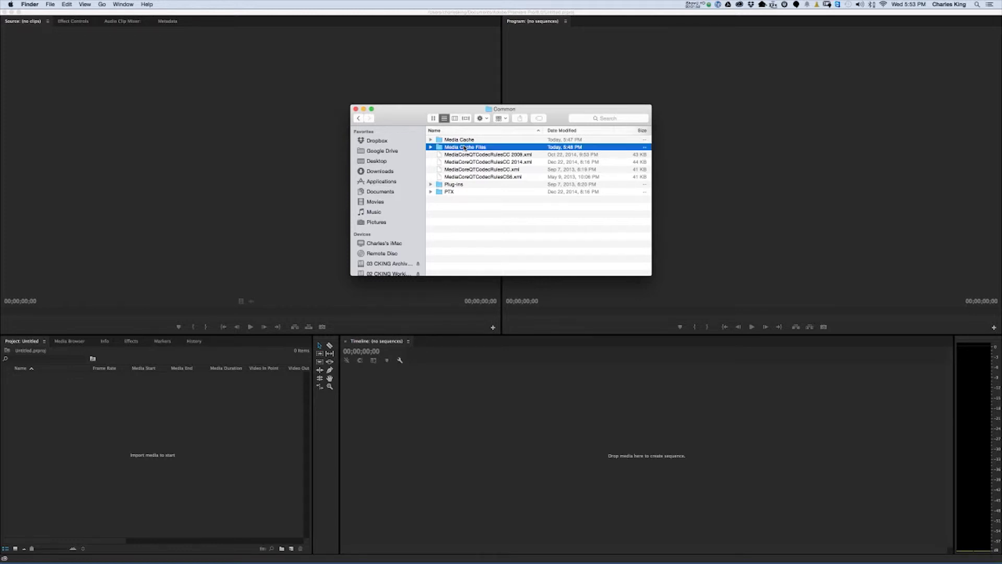
# Preview the Media Cache Files folder's size: 59.22 GB, 17,236 items.
pyautogui.press('space')
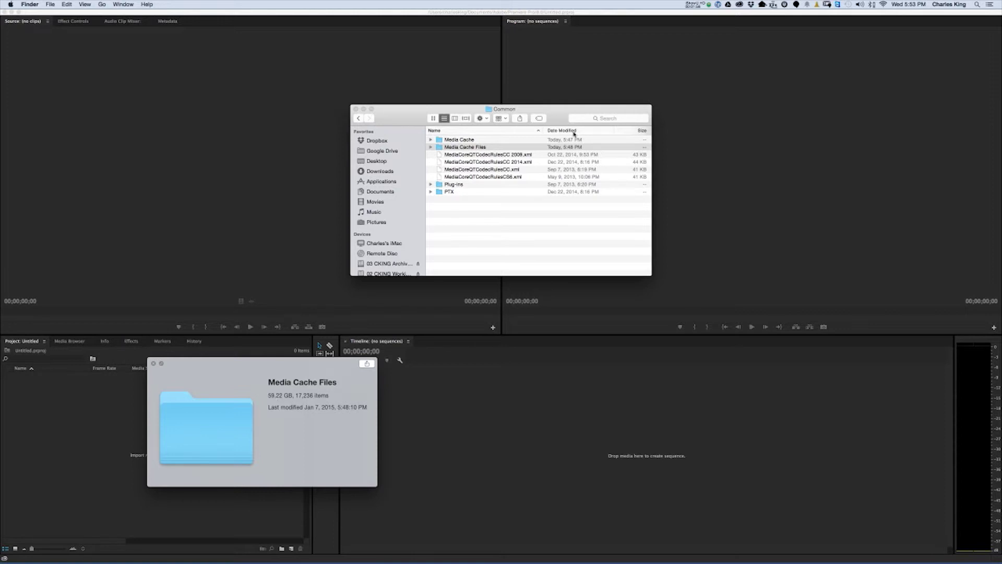
pyautogui.click(435, 149)
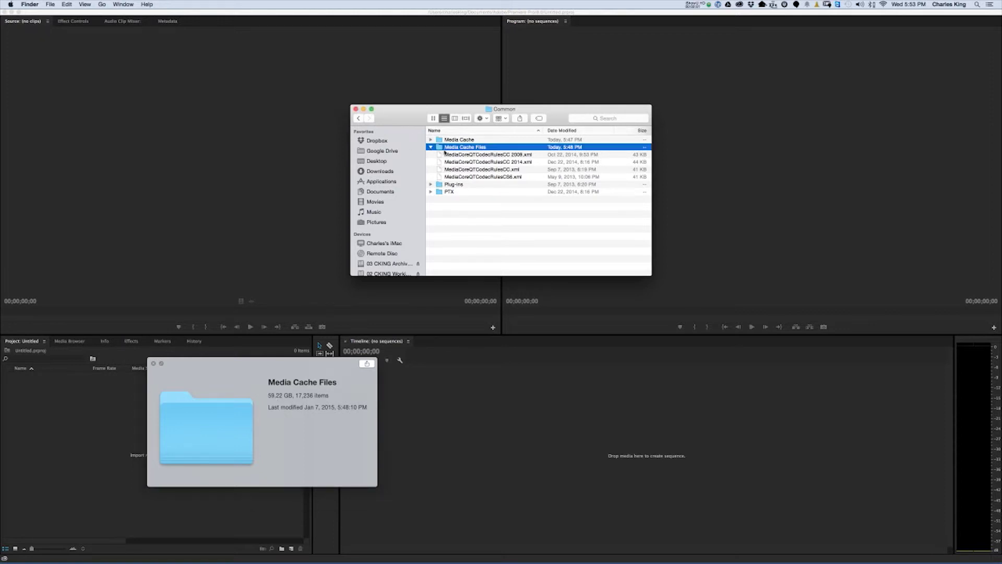
pyautogui.click(431, 148)
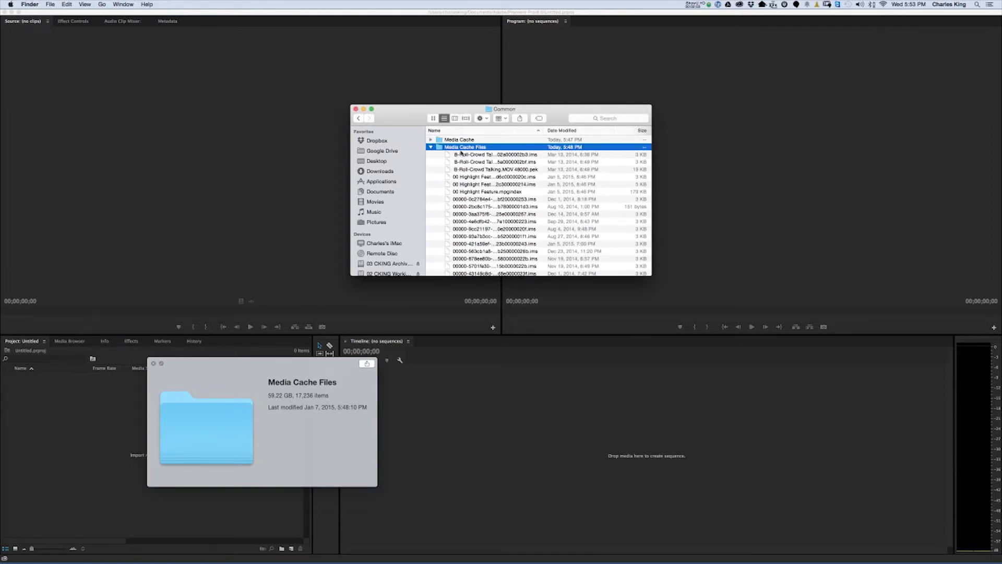
# Switch to column view and select every cache file inside Media Cache Files.
pyautogui.click(453, 118)
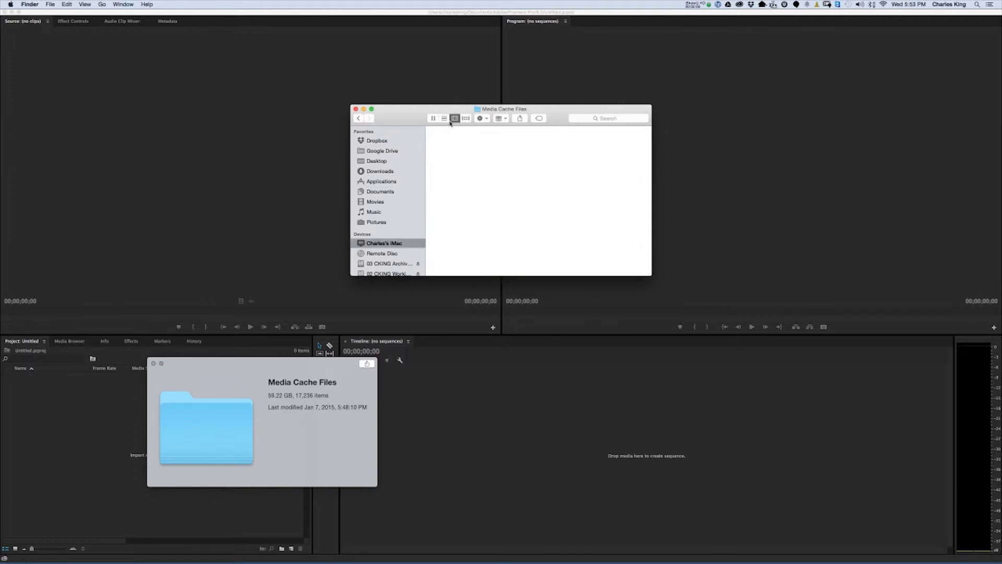
pyautogui.scroll(5, 468, 150)
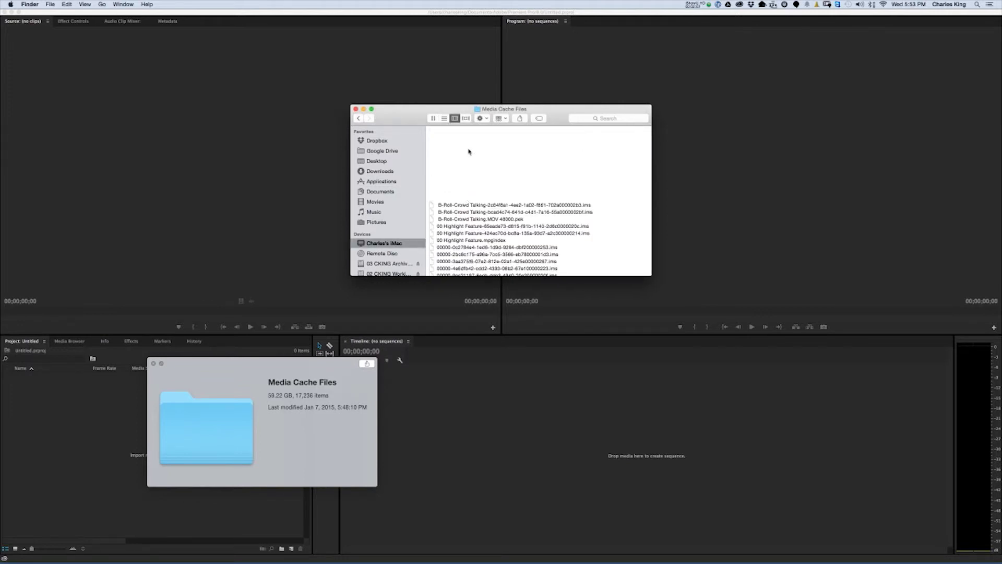
pyautogui.click(528, 146)
pyautogui.press('super+a')
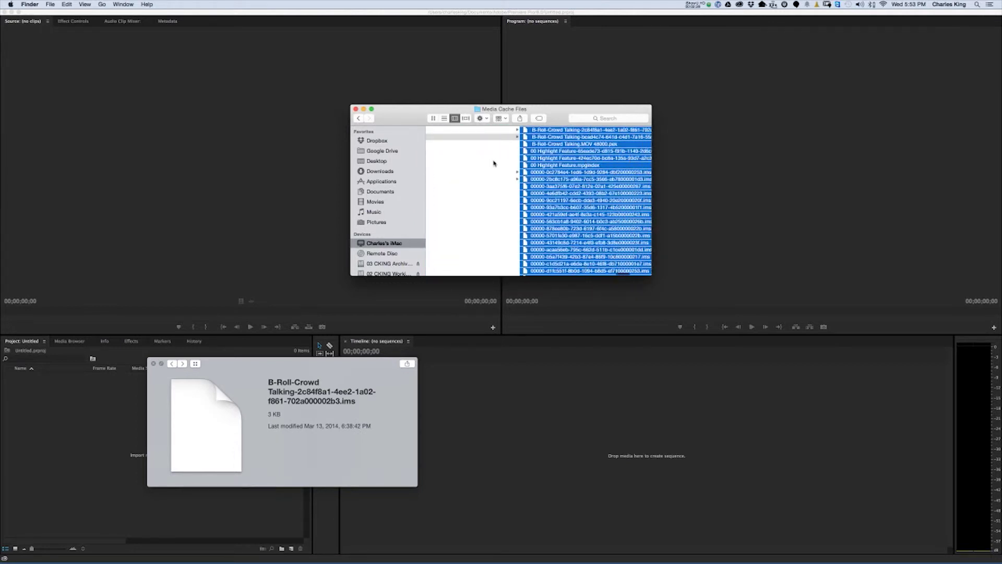
pyautogui.scroll(-10, 602, 257)
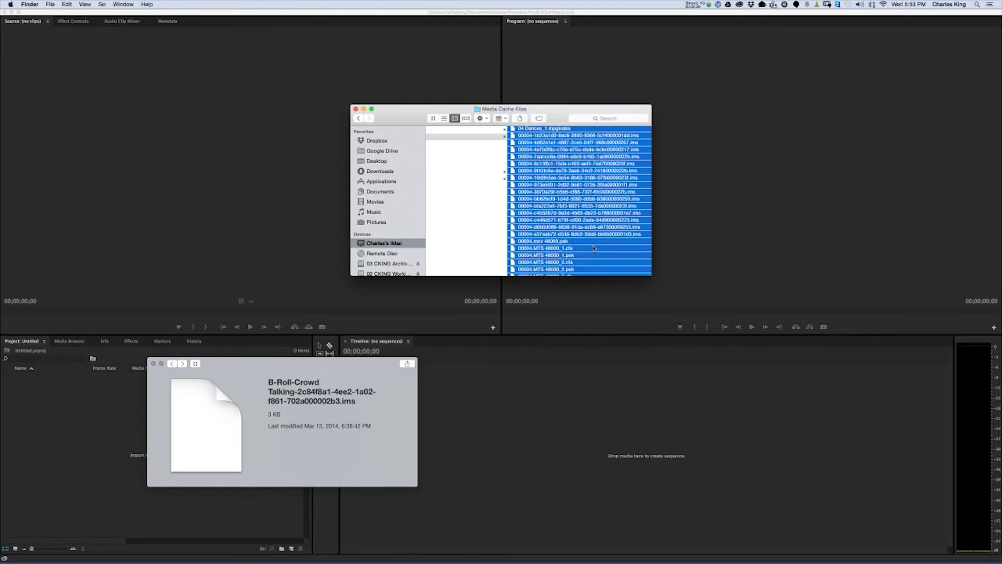
pyautogui.scroll(-15, 594, 247)
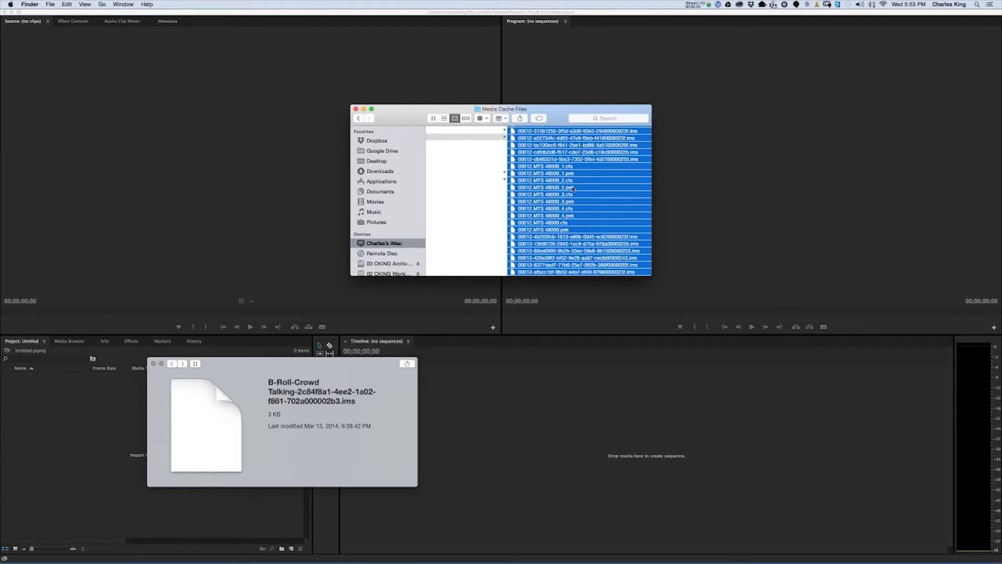
# Move all selected cache files to the Trash.
pyautogui.rightClick(568, 193)
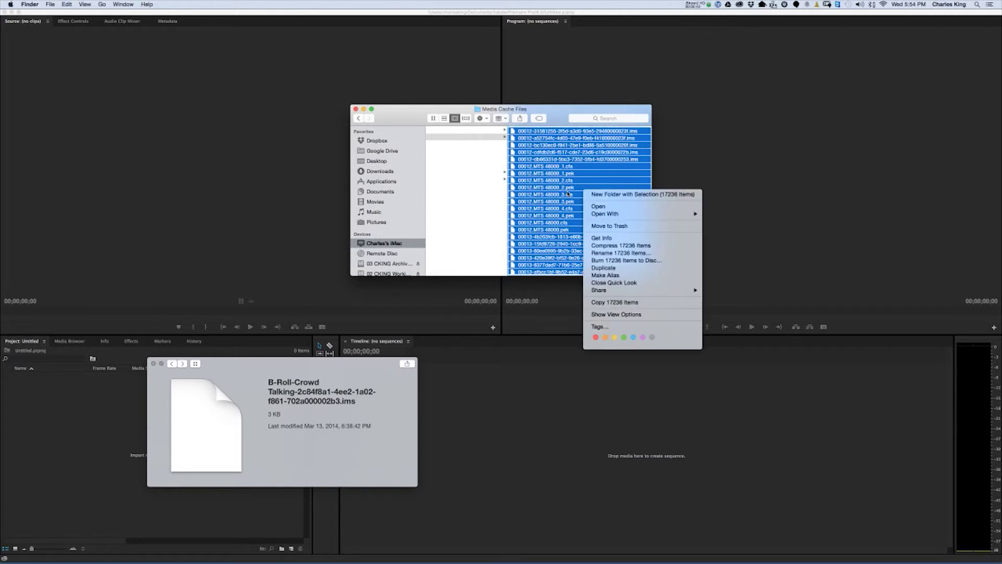
pyautogui.click(619, 225)
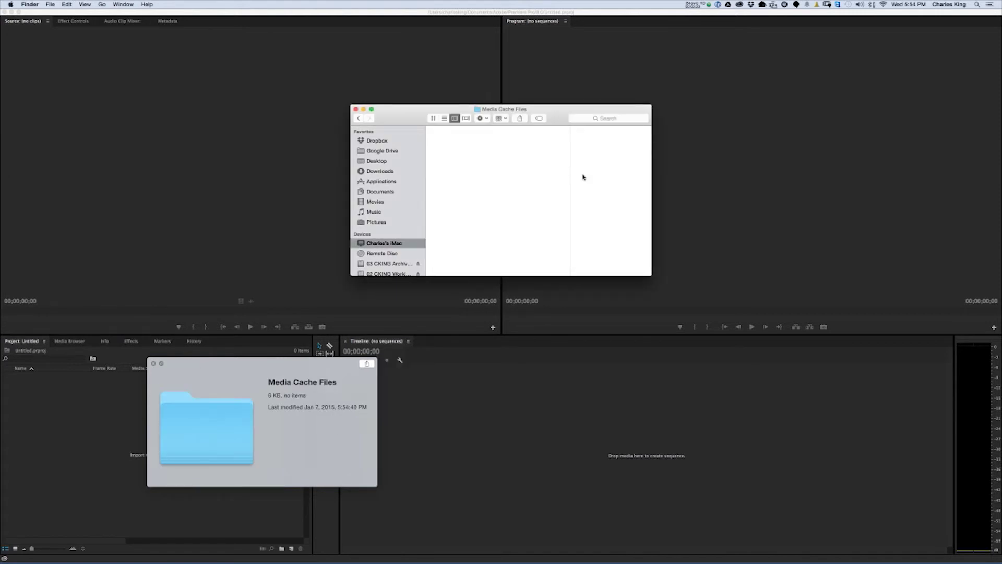
# Permanently empty the Trash, then close the Finder window and Quick Look preview.
pyautogui.rightClick(926, 540)
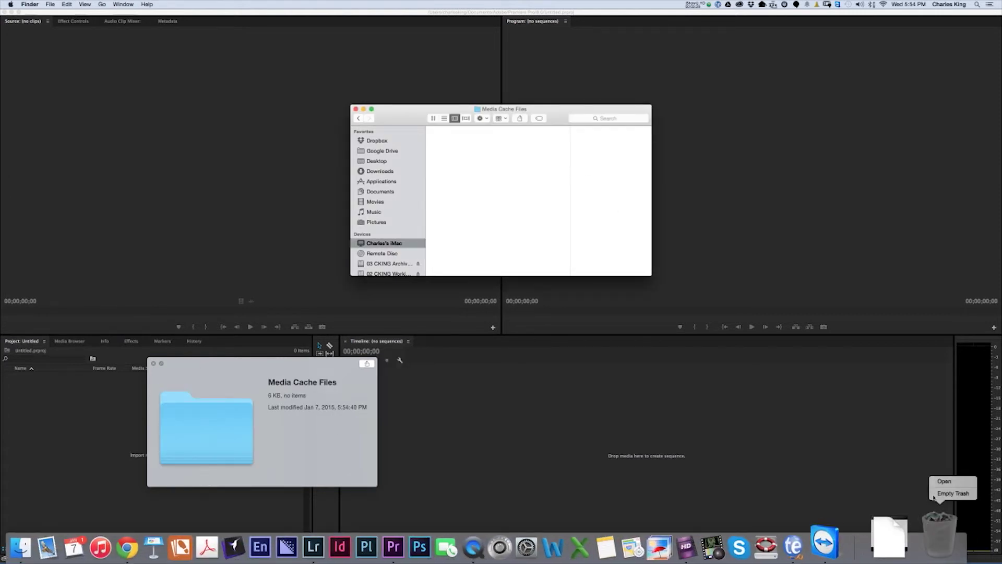
pyautogui.click(948, 496)
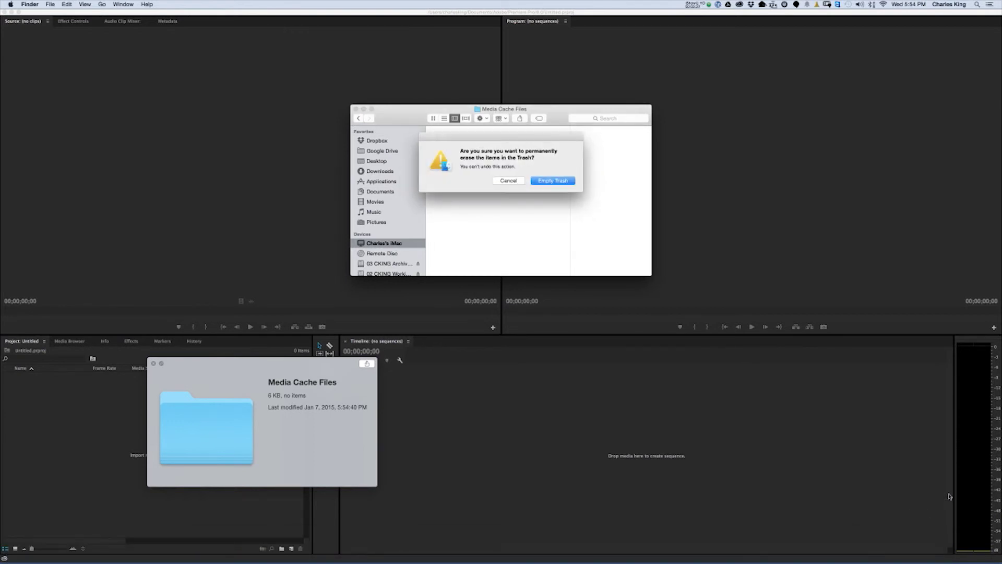
pyautogui.click(543, 178)
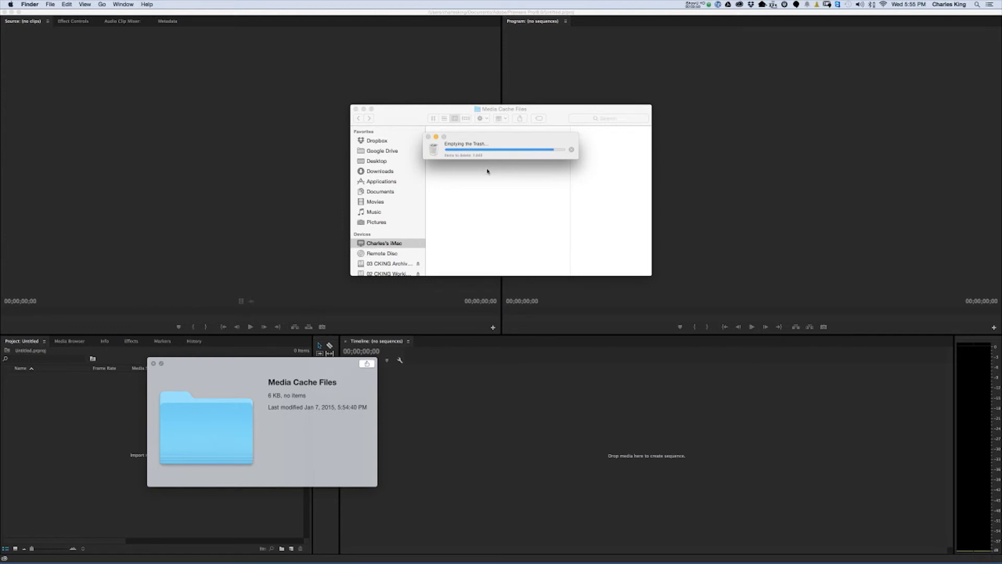
pyautogui.press('super+w')
pyautogui.press('space')
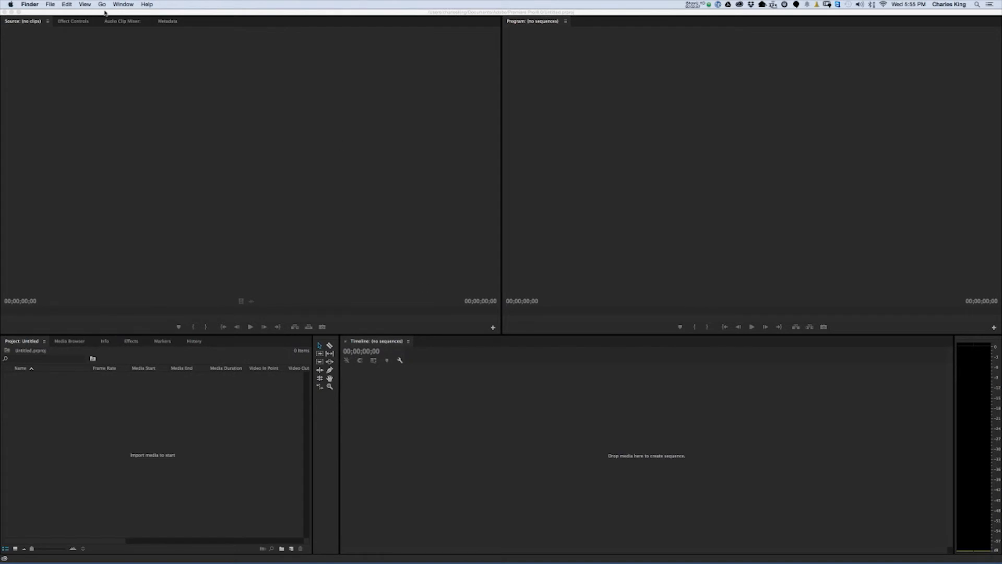
pyautogui.press('super+Tab')
pyautogui.press('super+shift+Tab')
pyautogui.press('super+shift+Tab')
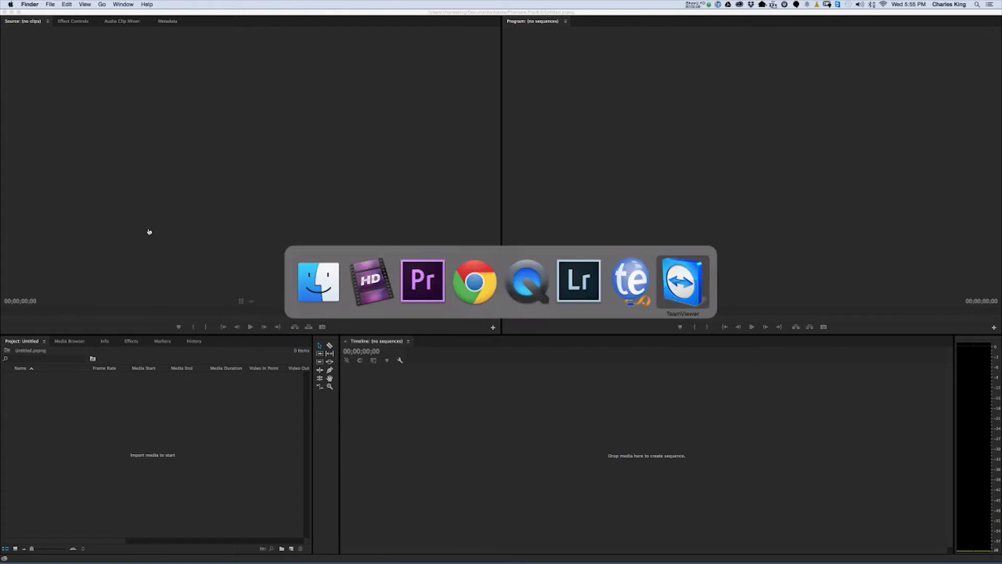
pyautogui.press('super+Tab')
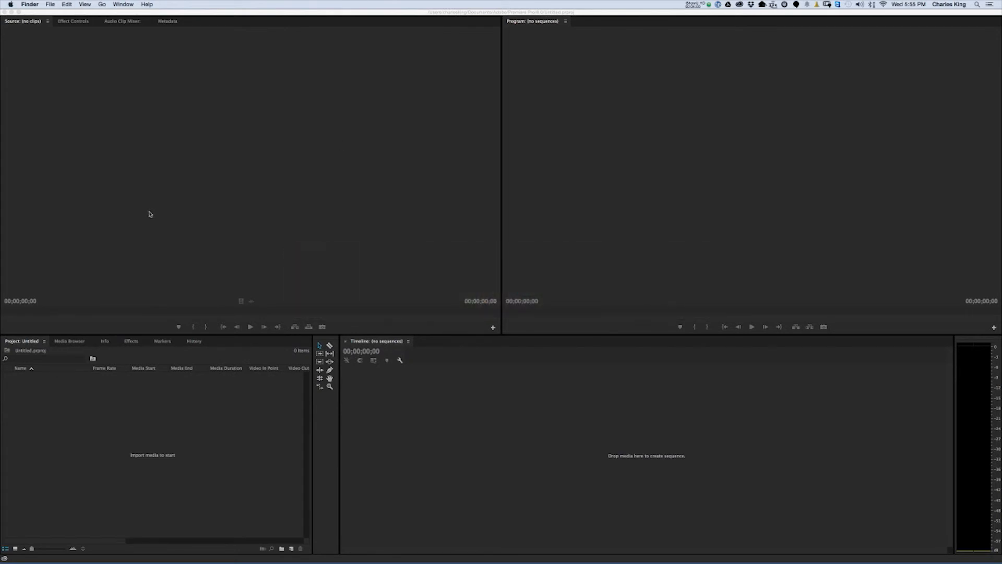
pyautogui.click(101, 4)
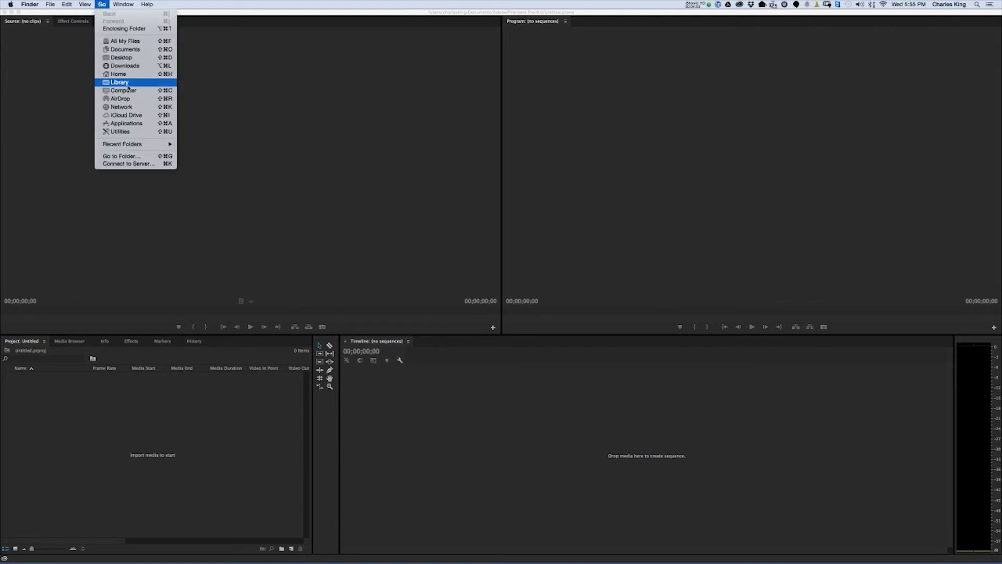
pyautogui.press('Return')
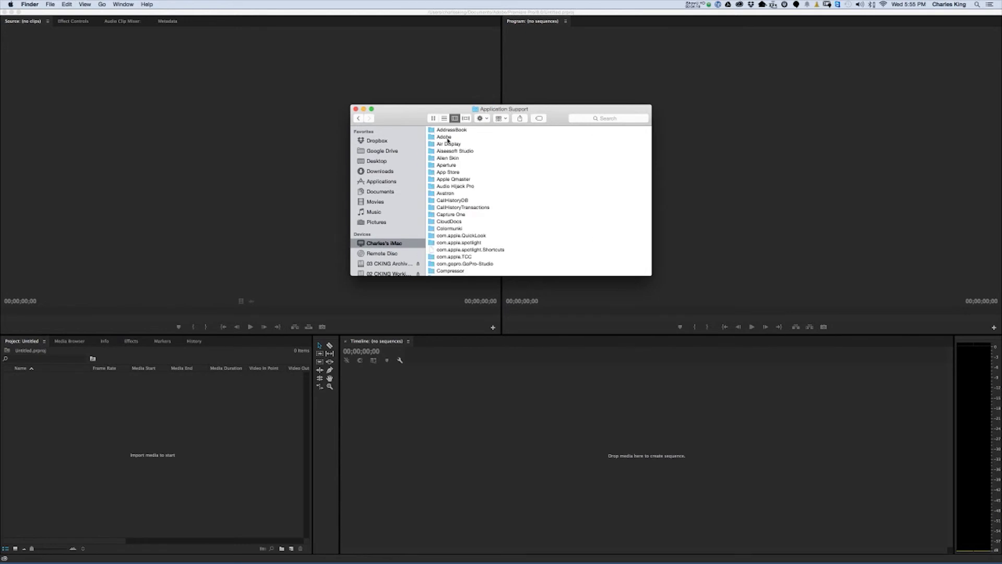
pyautogui.doubleClick(449, 146)
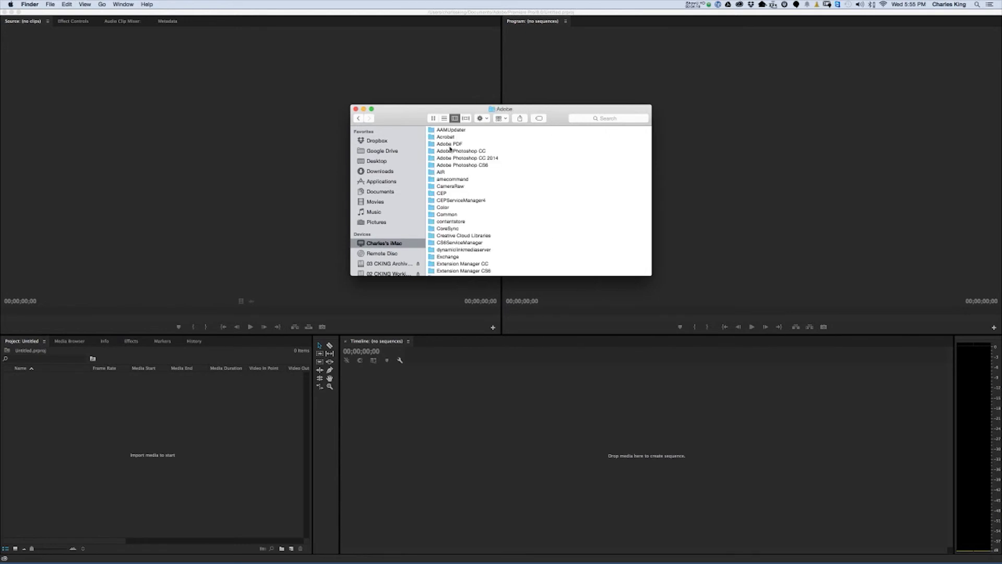
pyautogui.doubleClick(449, 215)
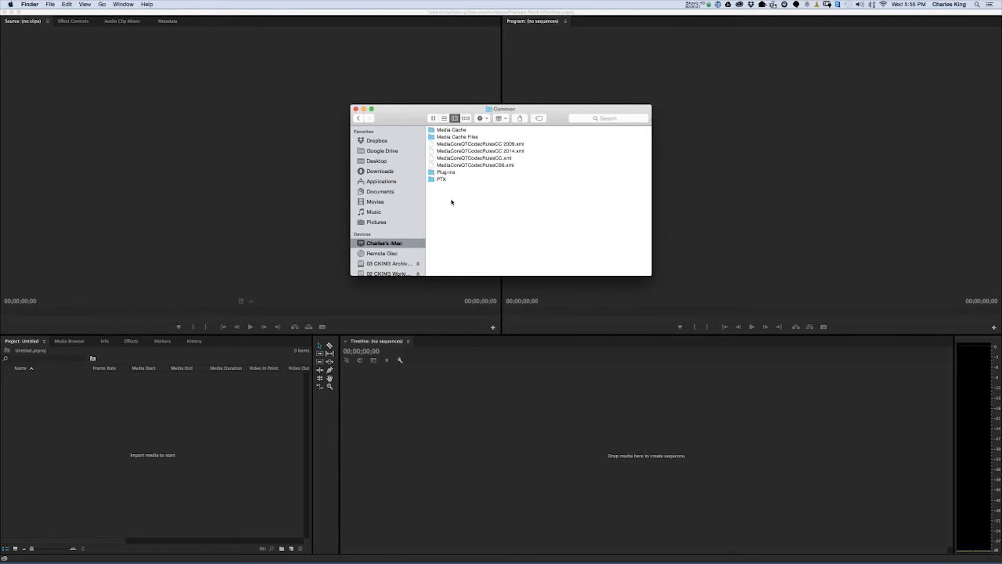
pyautogui.doubleClick(448, 138)
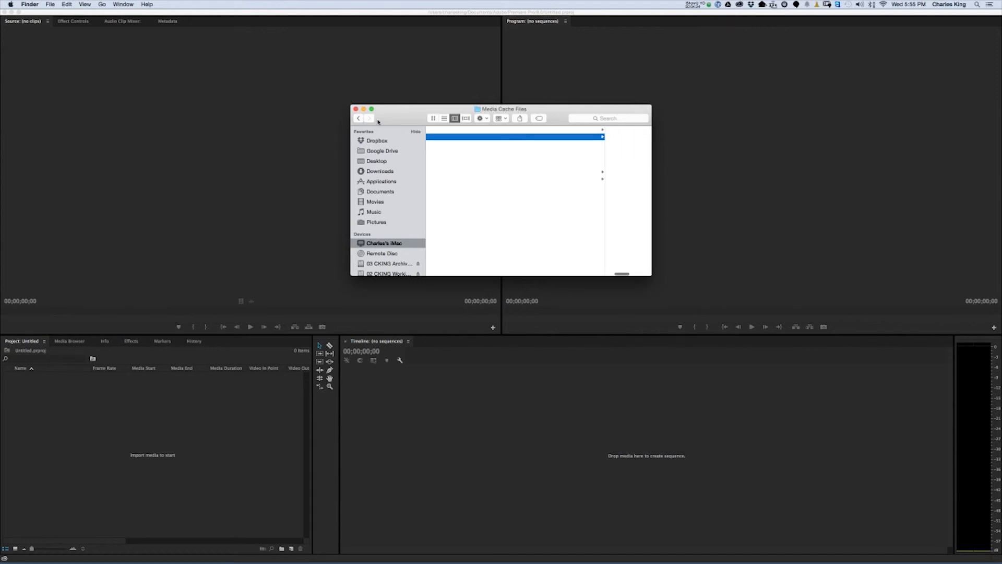
pyautogui.click(356, 109)
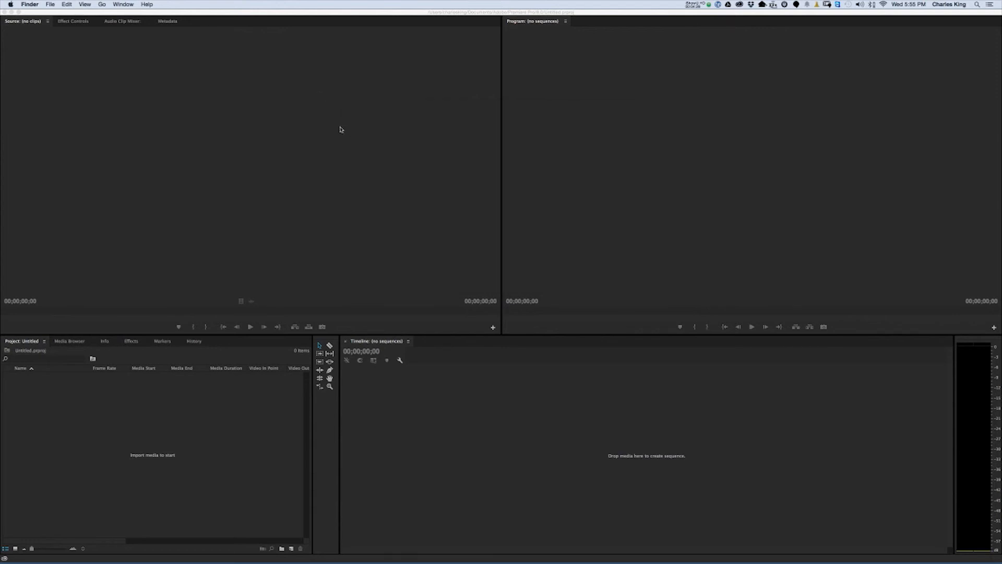
# Open Premiere Pro's Media preferences and clean the Media Cache Database.
pyautogui.click(92, 84)
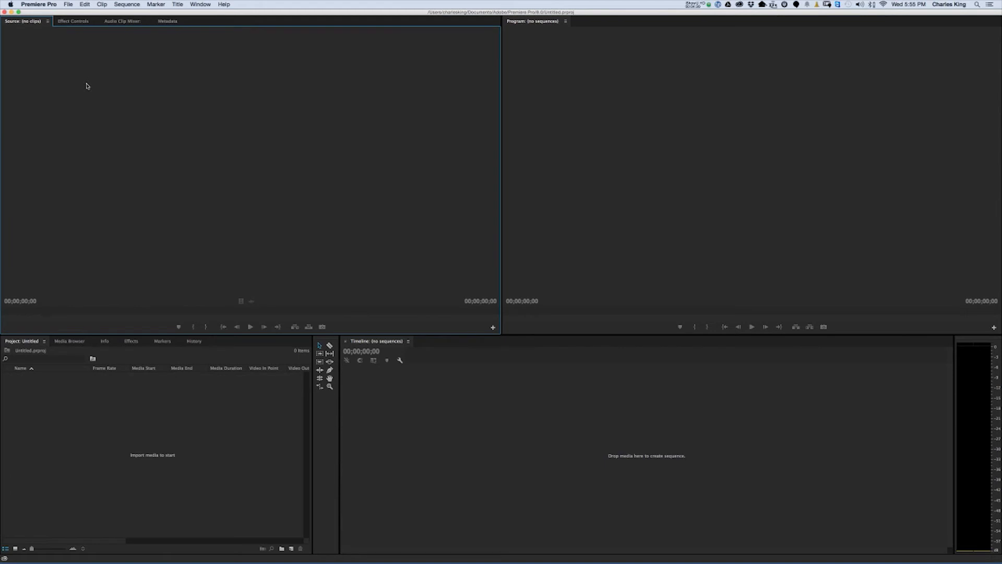
pyautogui.click(68, 5)
pyautogui.moveTo(40, 5)
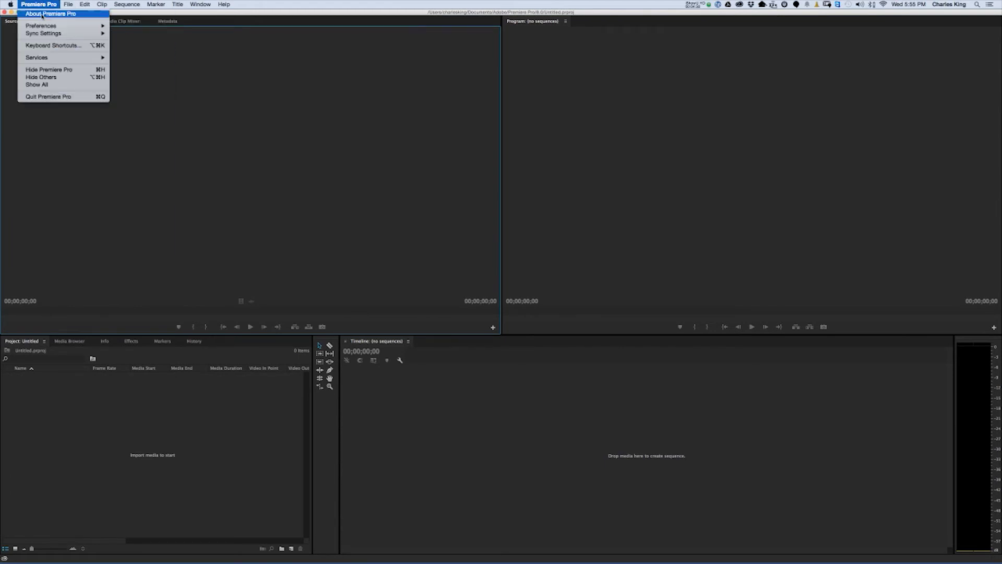
pyautogui.moveTo(47, 26)
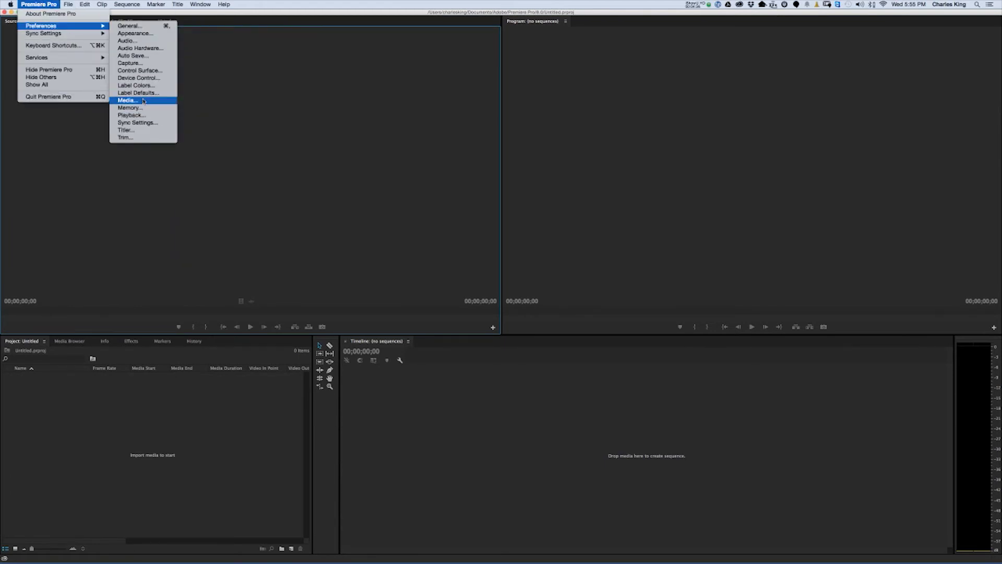
pyautogui.click(143, 100)
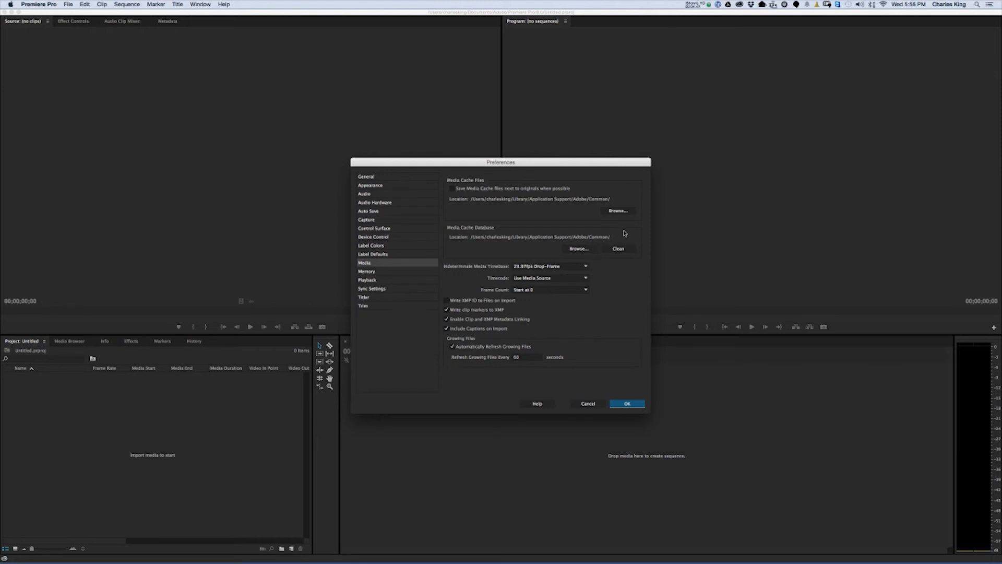
pyautogui.click(617, 249)
# Cancel the cache database folder chooser without changes and close Preferences with OK.
pyautogui.click(574, 250)
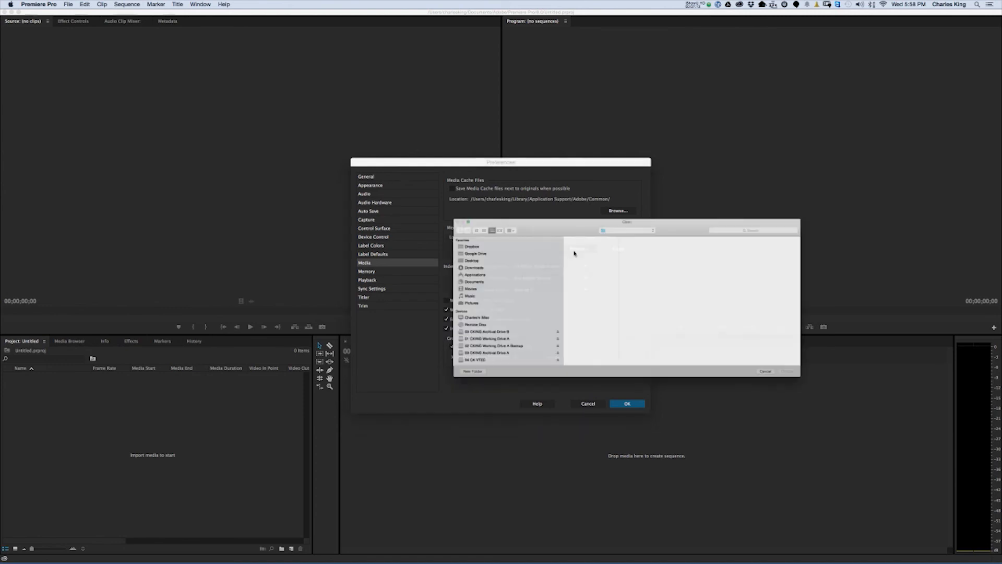
pyautogui.scroll(-3, 422, 354)
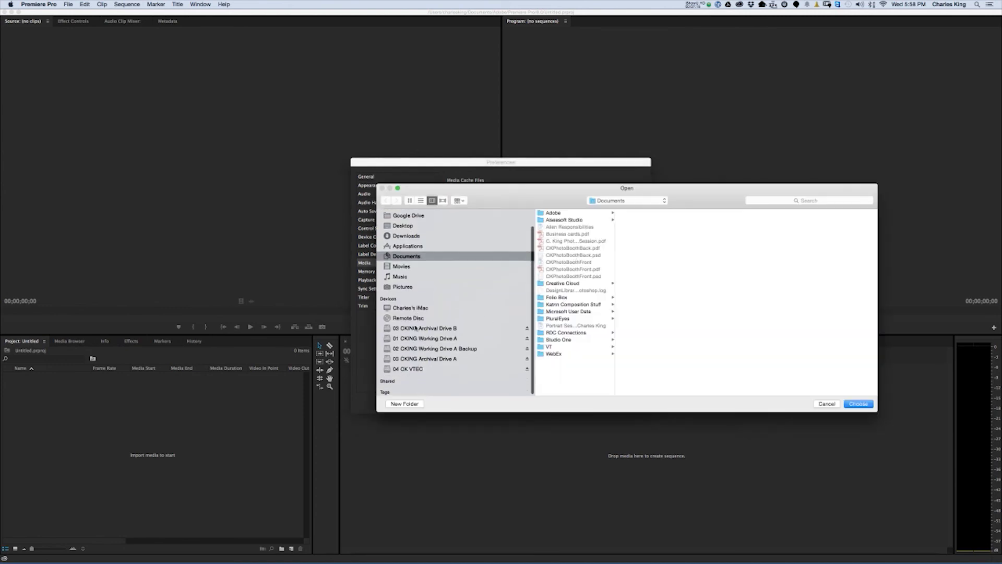
pyautogui.click(416, 337)
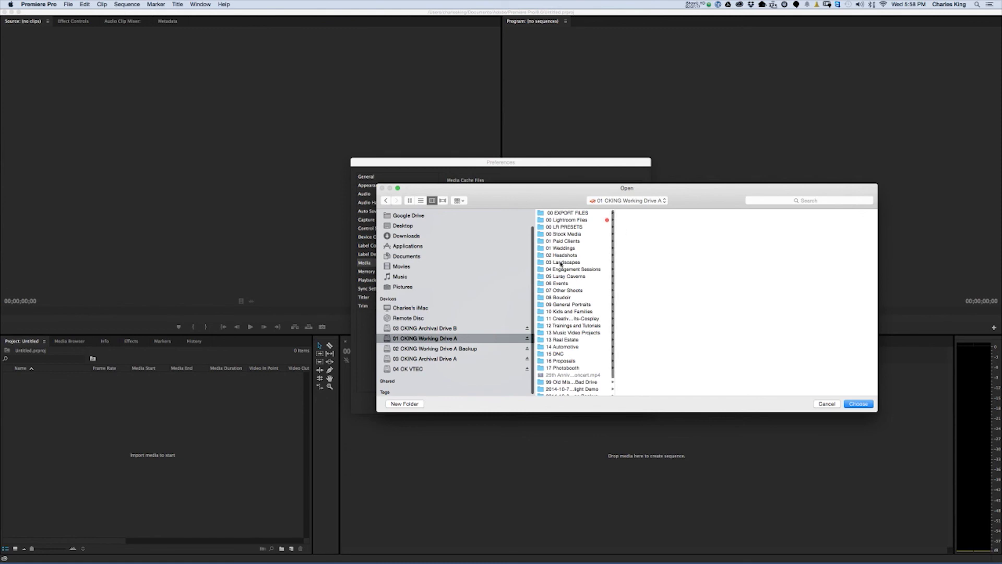
pyautogui.click(826, 403)
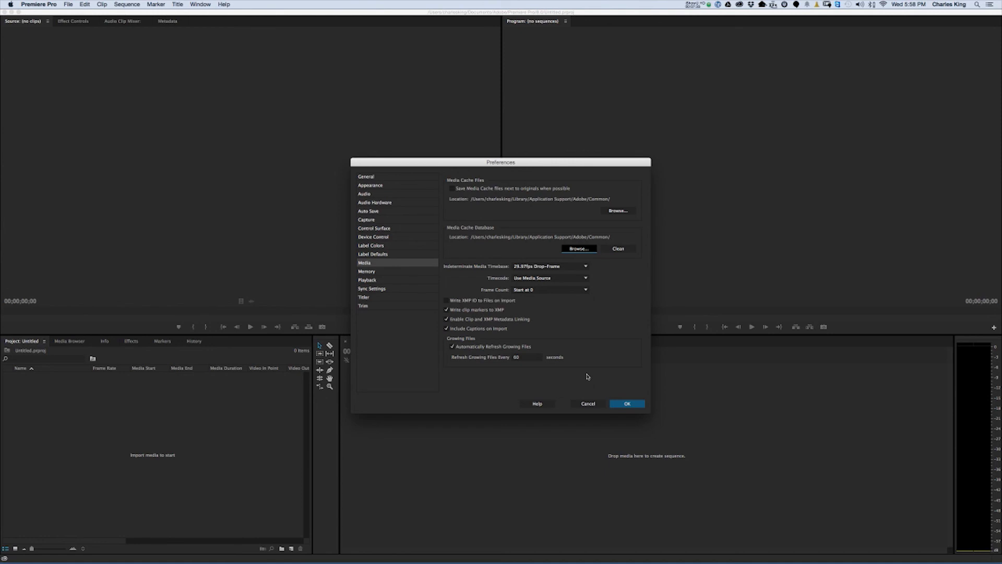
pyautogui.click(633, 405)
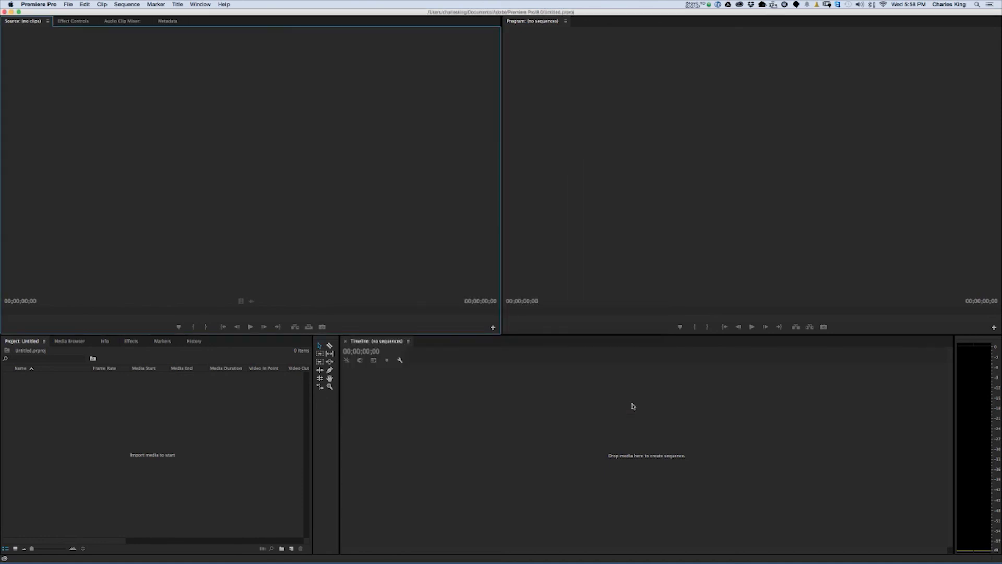